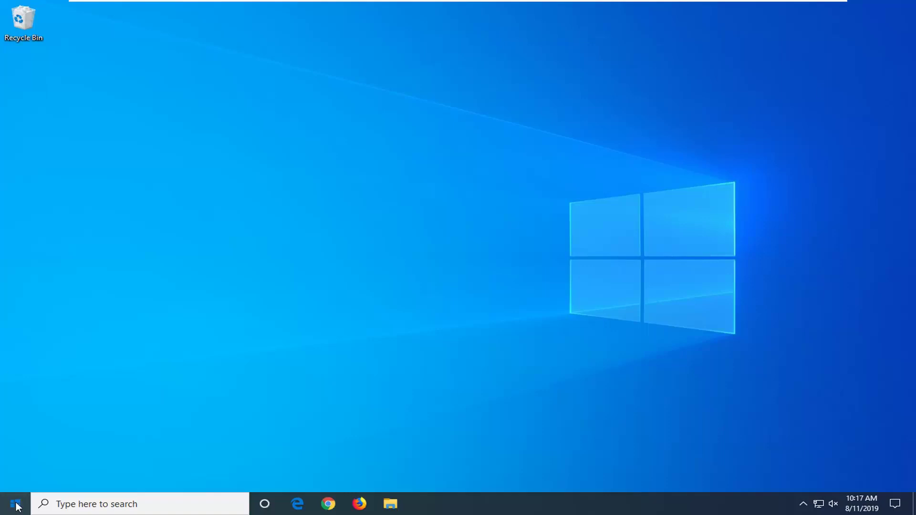
Launch Command Prompt as administrator from a Start search for 'cmd', approving the UAC prompt
left_click(16, 504)
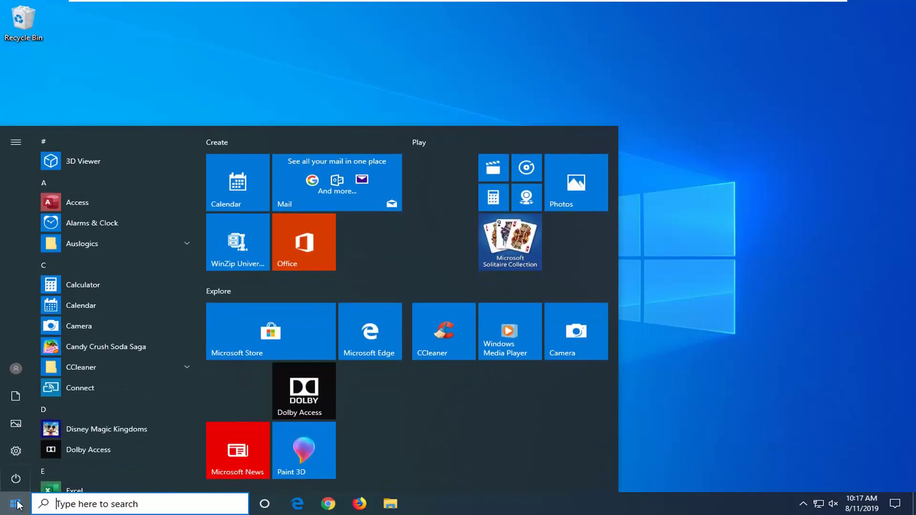
type("cmd")
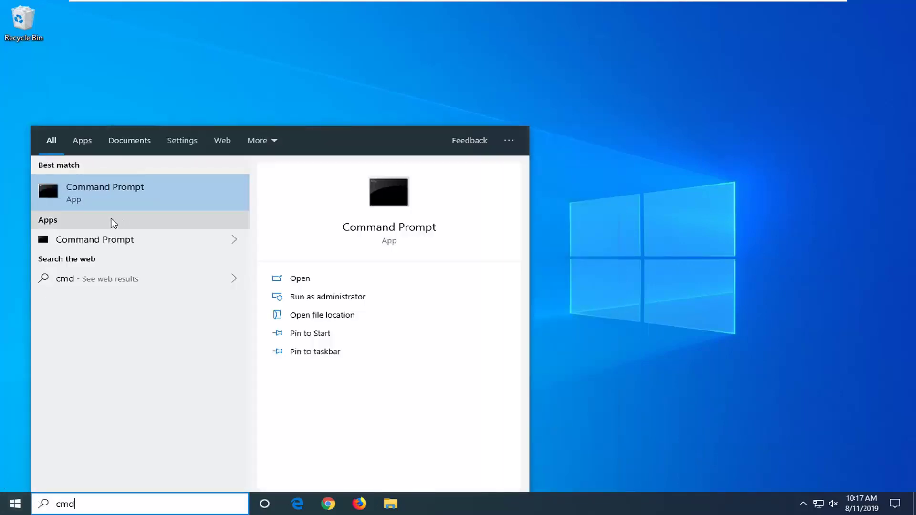
right_click(106, 199)
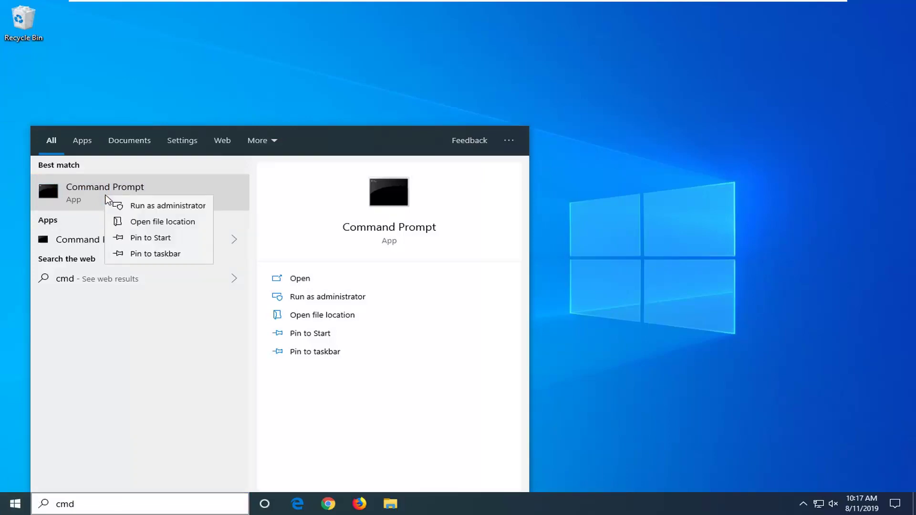
left_click(127, 210)
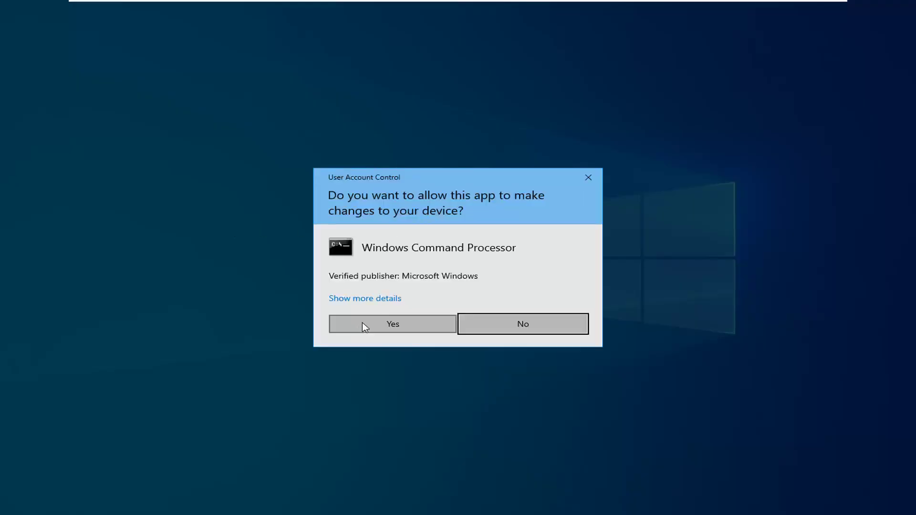
left_click(377, 325)
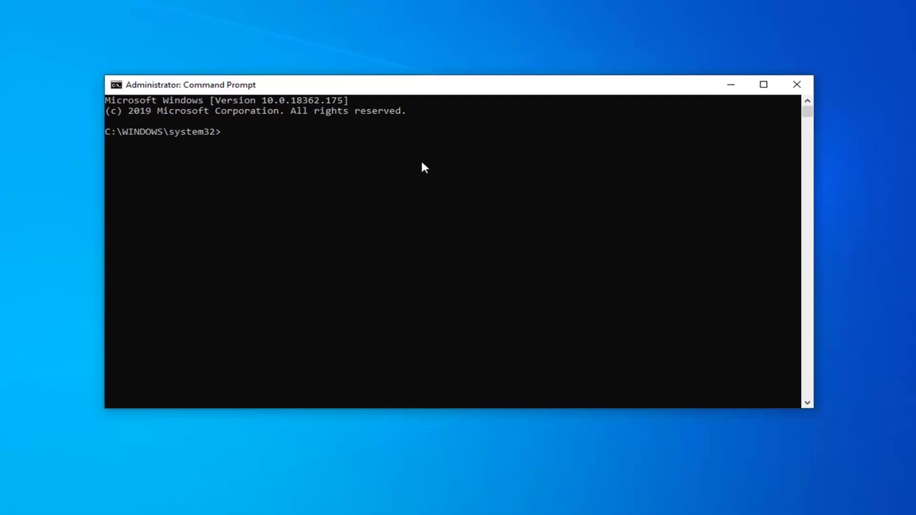
Run ipconfig /flushdns and then netsh winsock reset in the admin Command Prompt
type("ipconfig")
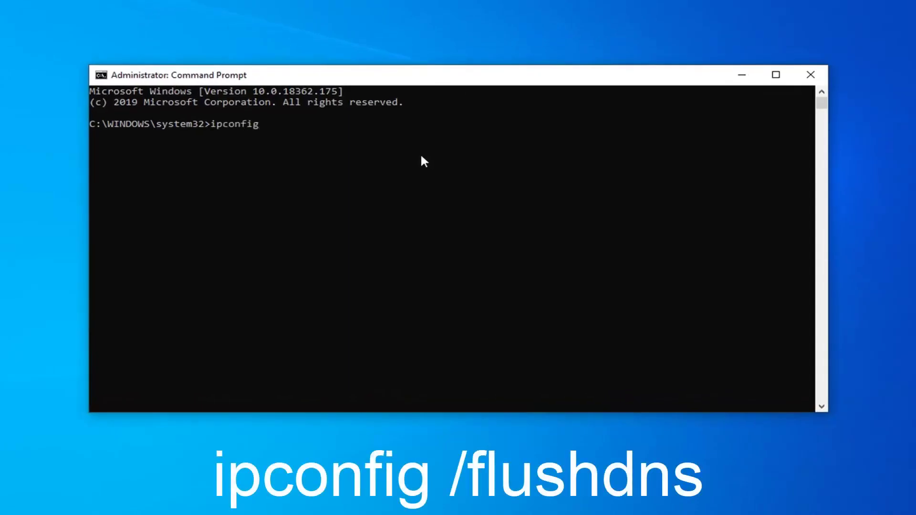
type(" /flushdns")
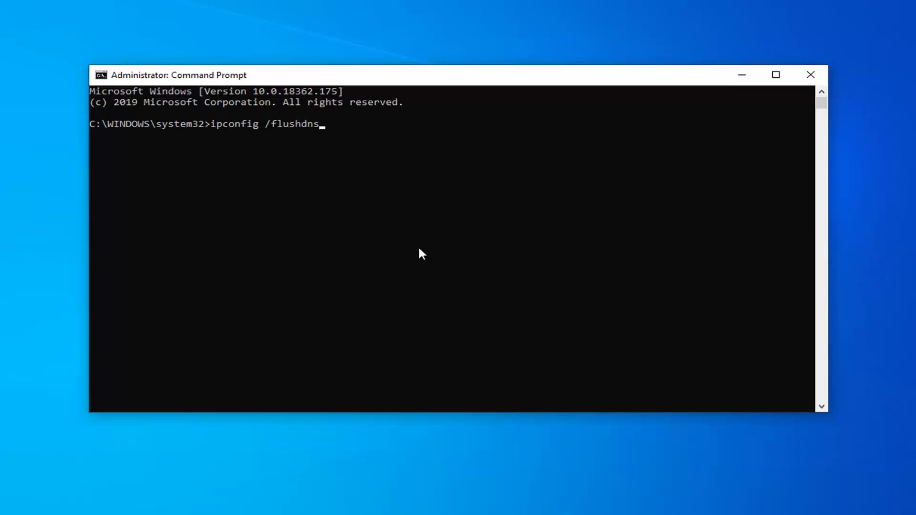
key("Return")
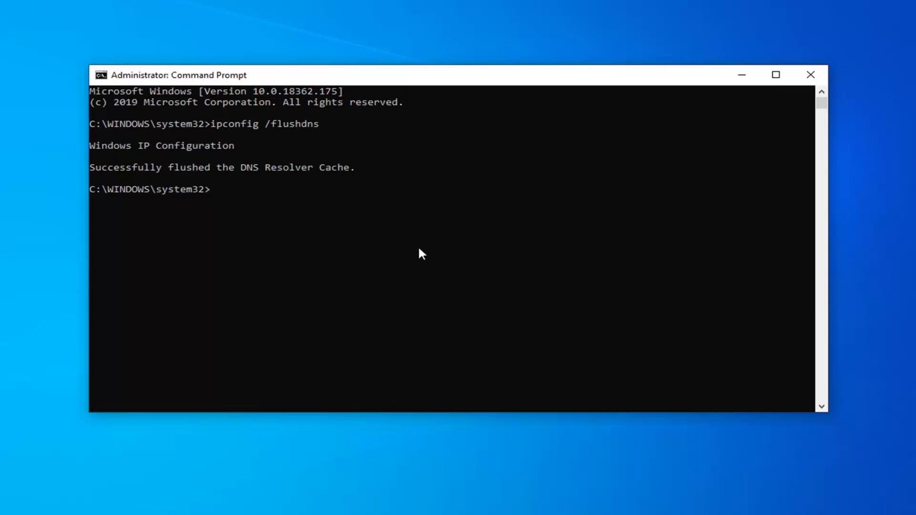
type("netsh winsock reset")
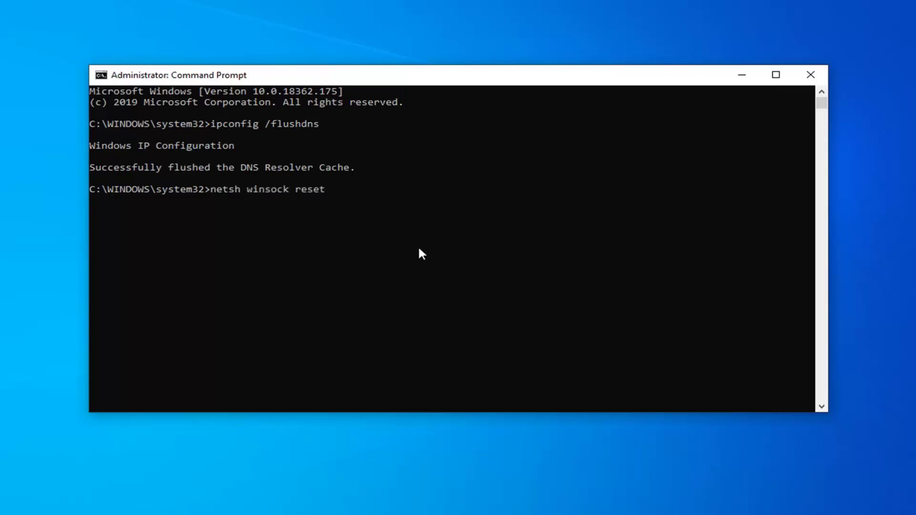
key("Return")
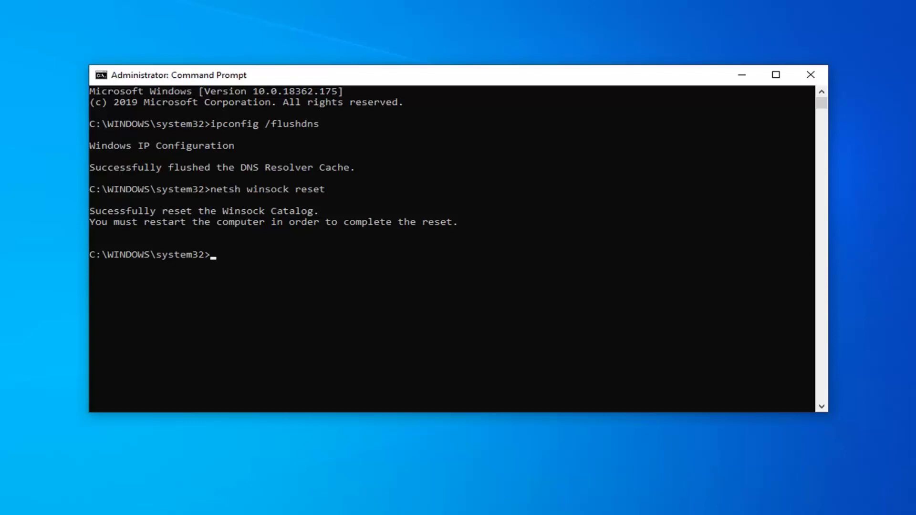
Close Command Prompt, open Control Panel from Start search, and check the View by options
left_click(820, 77)
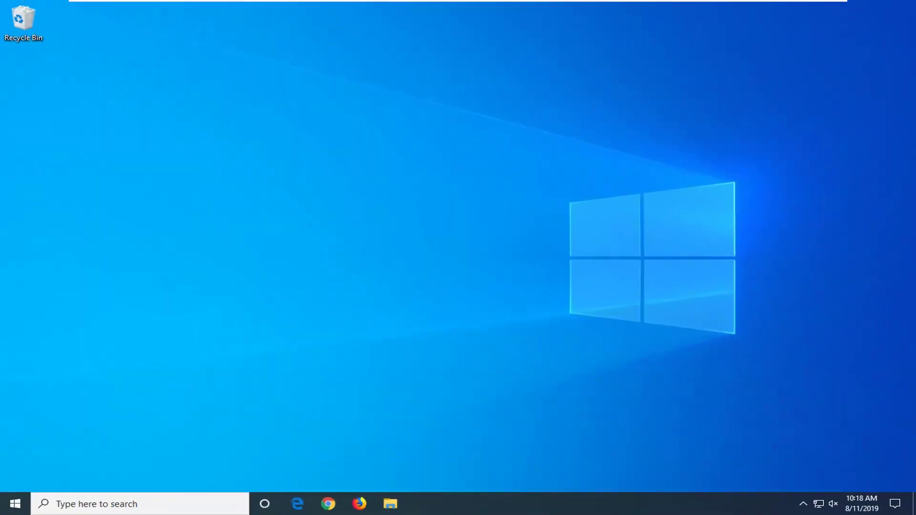
left_click(7, 507)
left_click(6, 507)
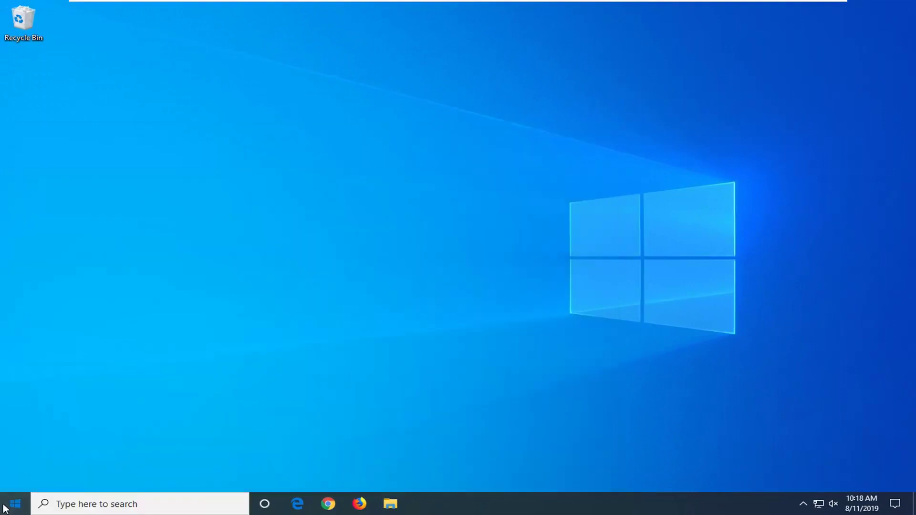
left_click(5, 508)
type("control p")
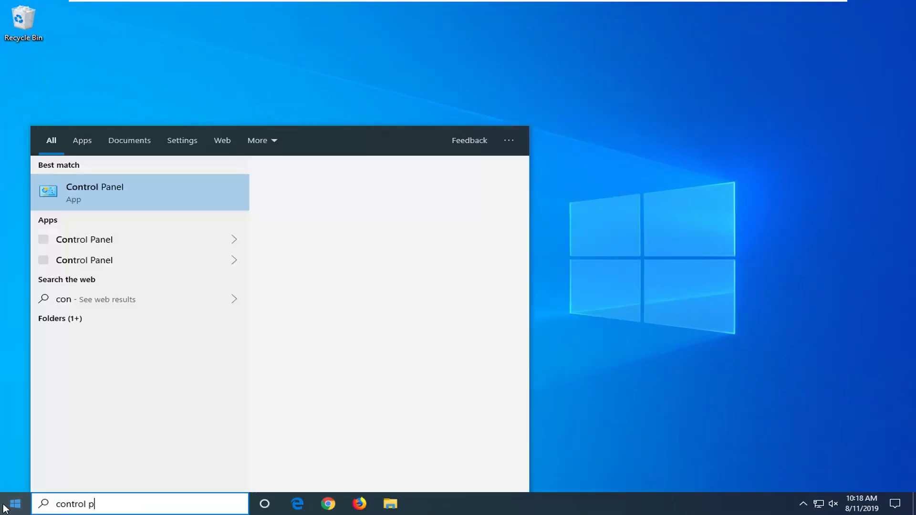
type("anel")
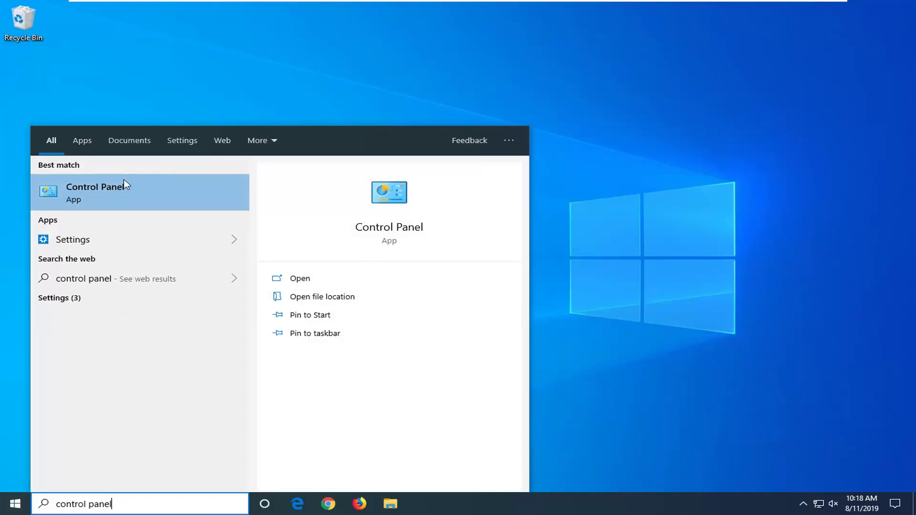
left_click(108, 194)
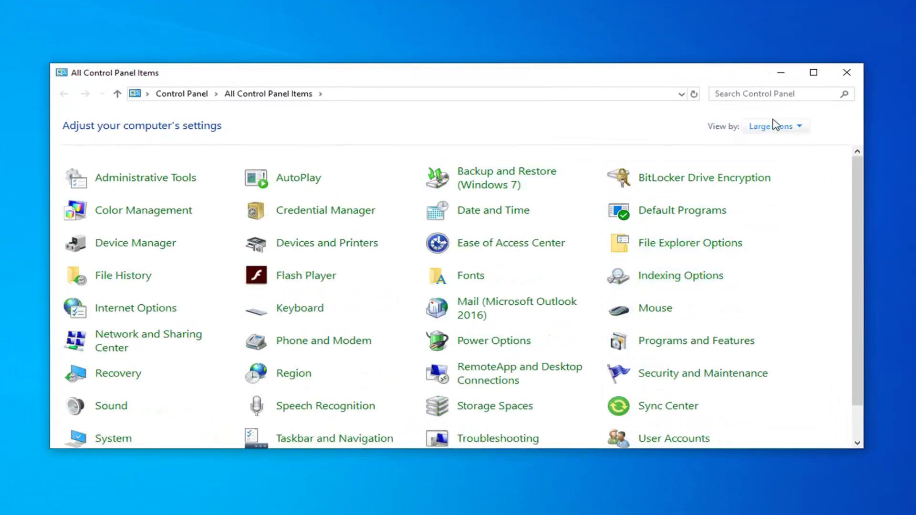
left_click(762, 132)
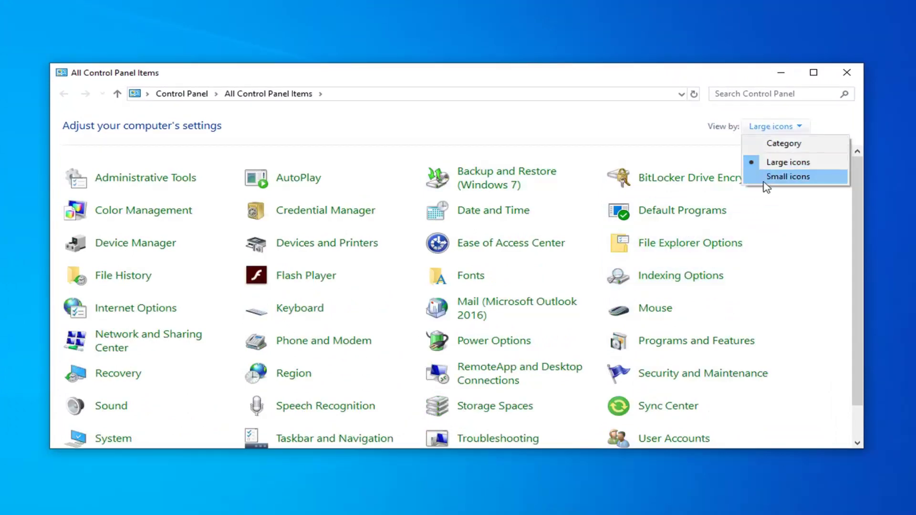
left_click(576, 98)
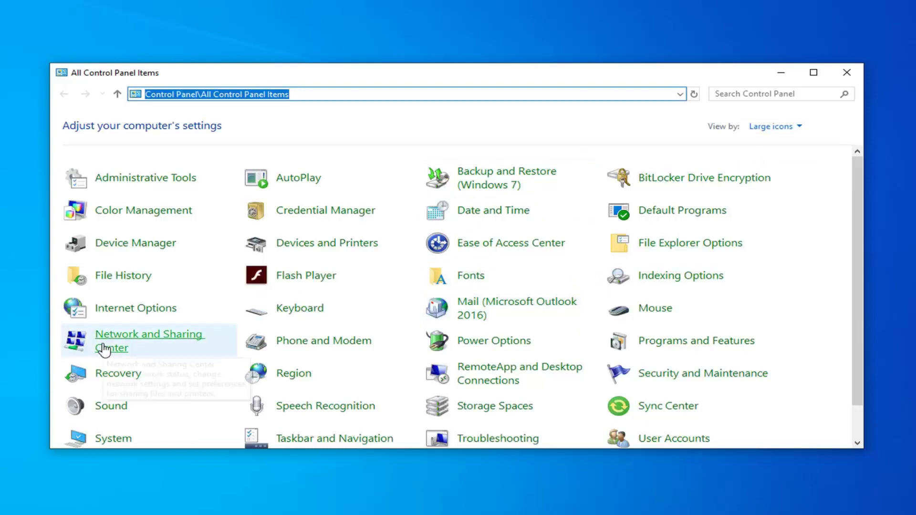
Open Ethernet0's Properties from Network and Sharing Center and select Internet Protocol Version 4 (TCP/IPv4)
left_click(120, 350)
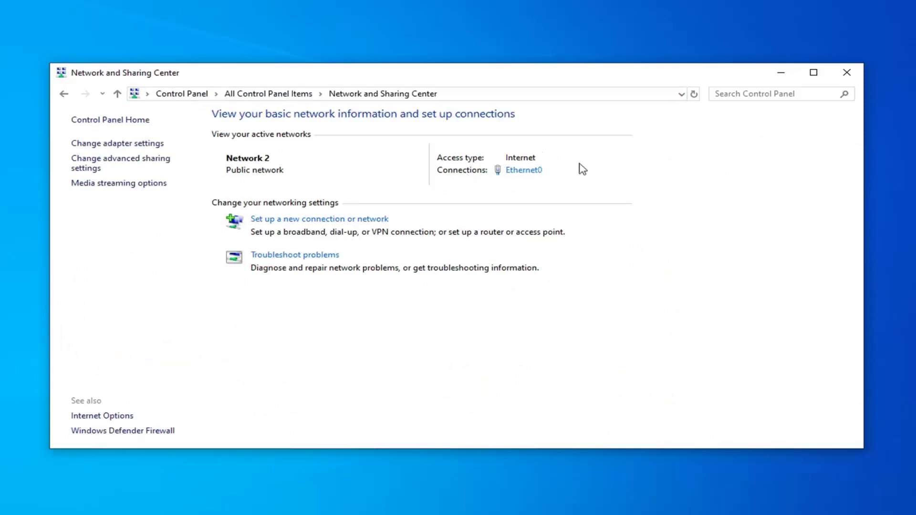
left_click(525, 172)
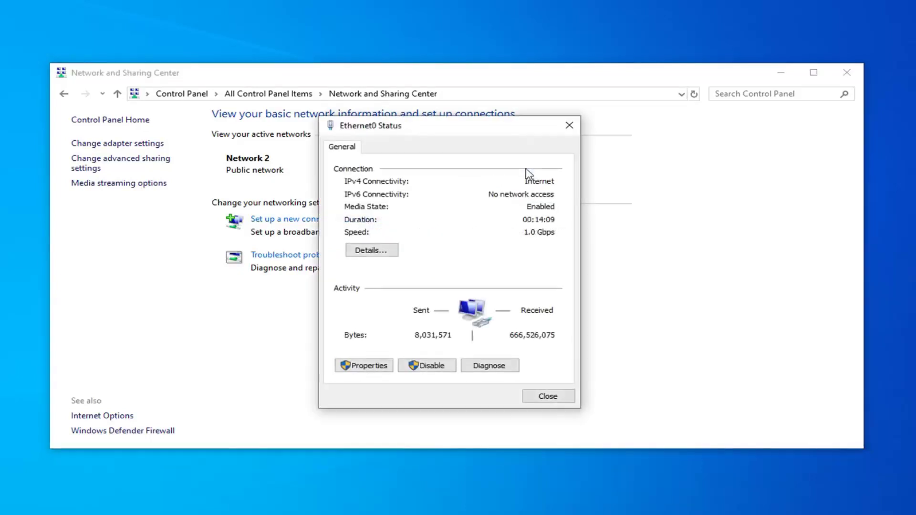
left_click(355, 366)
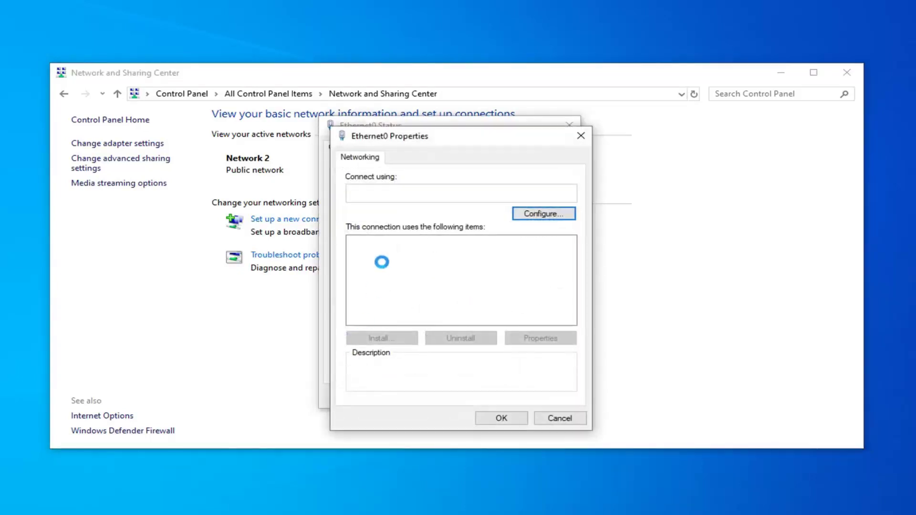
left_click_drag(419, 141, 411, 127)
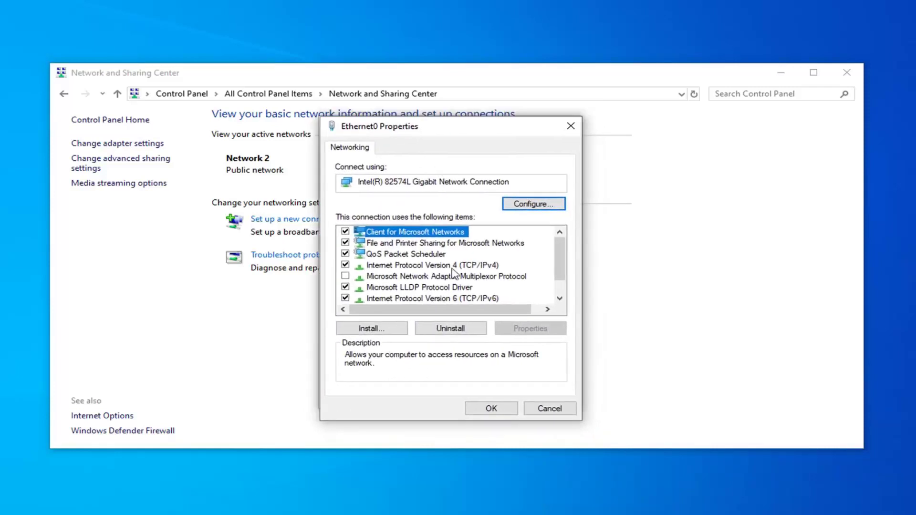
left_click(402, 266)
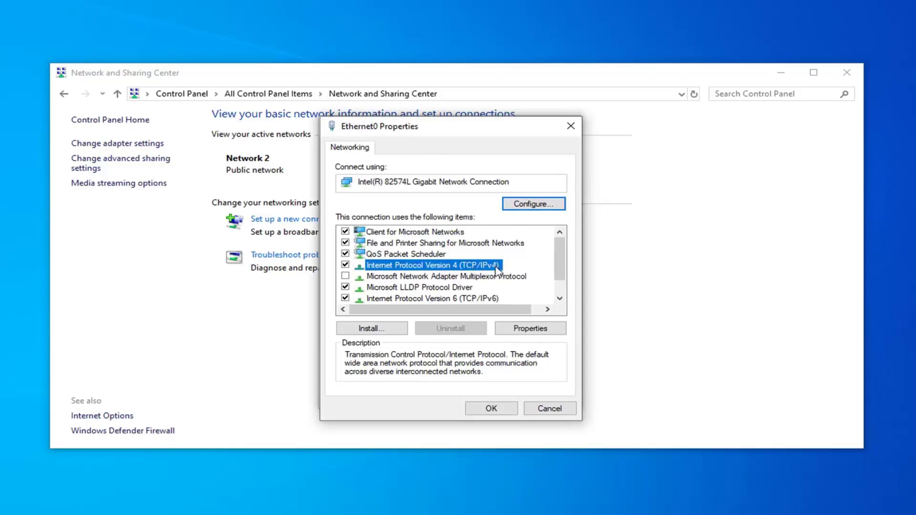
Open the TCP/IPv4 properties and choose 'Use the following DNS server addresses'
left_click(552, 332)
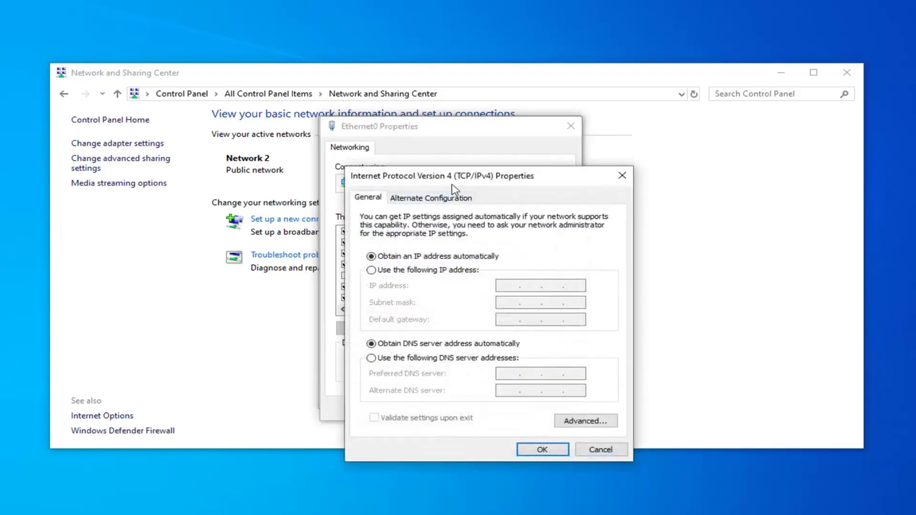
left_click_drag(461, 180, 439, 137)
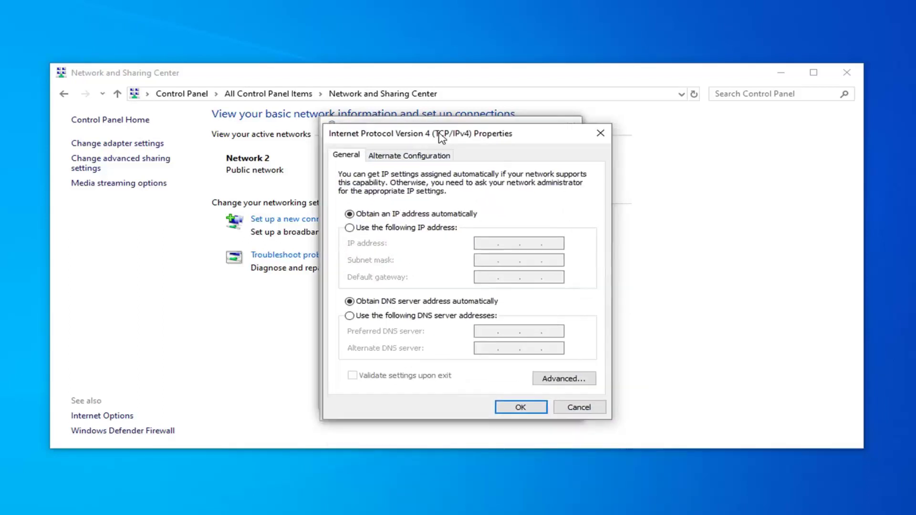
left_click(359, 316)
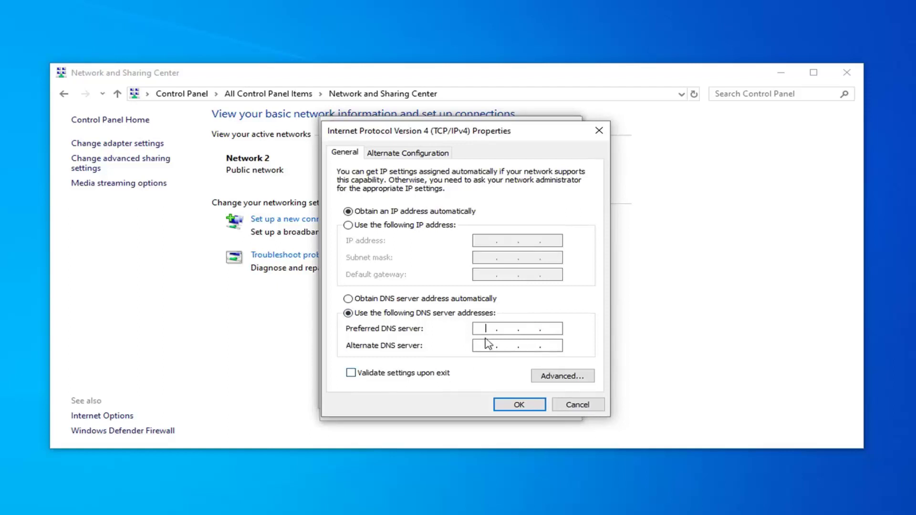
Enter 8.8.8.8 as the preferred and 8.8.4.4 as the alternate DNS server, fixing a mistyped entry
type("8.8.")
type("8 .")
type("8.8")
left_click(487, 330)
type("88")
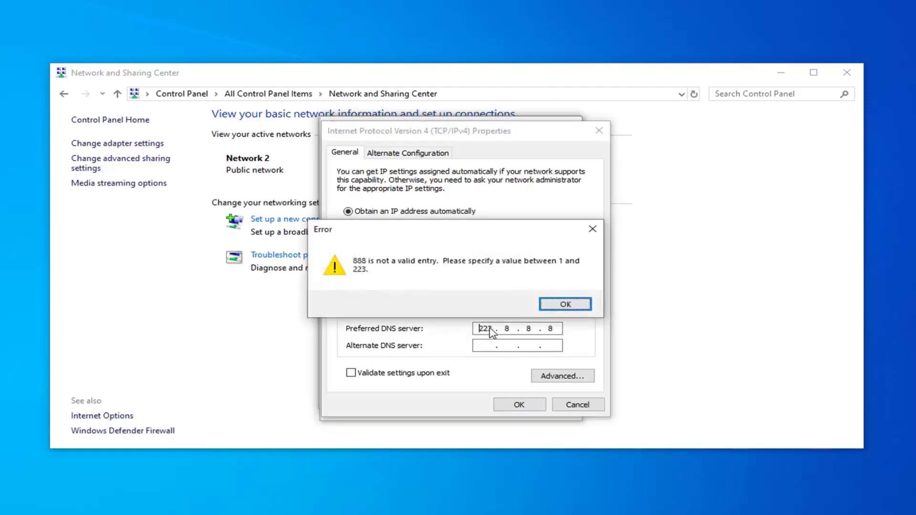
left_click(568, 306)
double_click(486, 329)
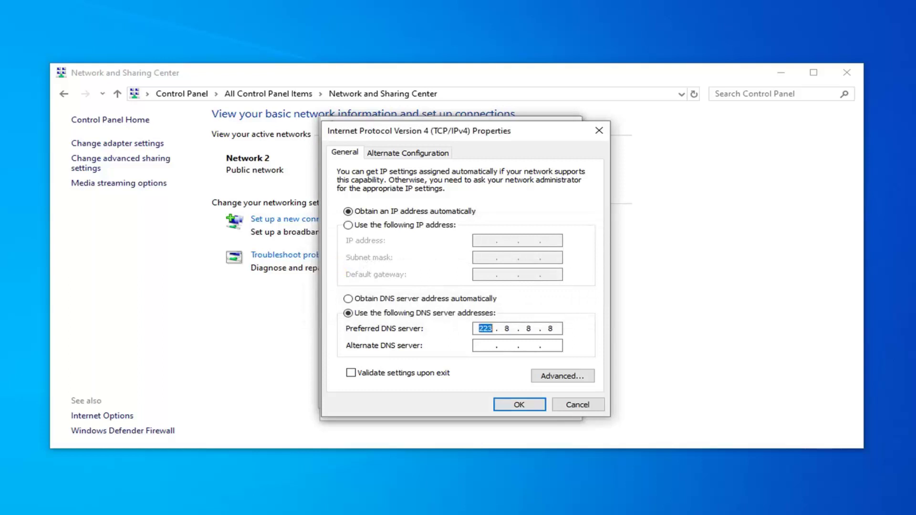
type("8")
type("88.4.4")
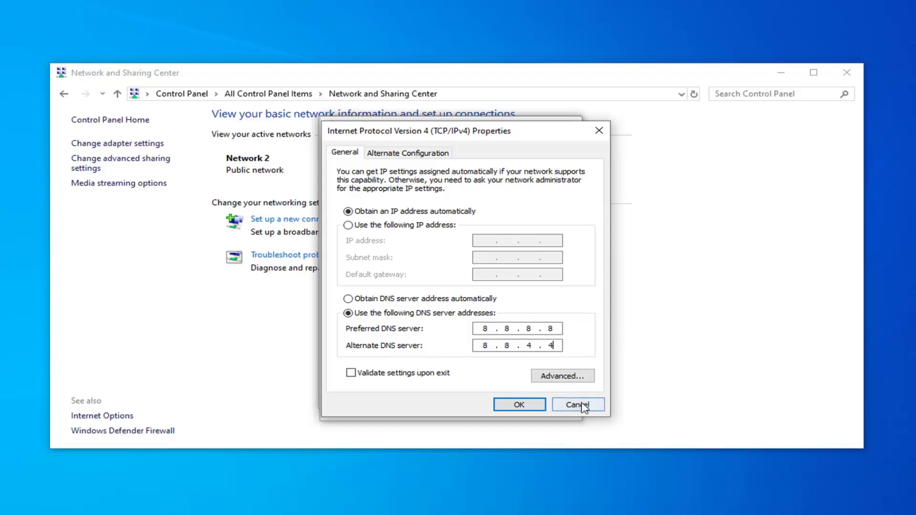
Confirm the DNS settings with OK and close Ethernet0 Properties, Ethernet0 Status and Network and Sharing Center
left_click(519, 405)
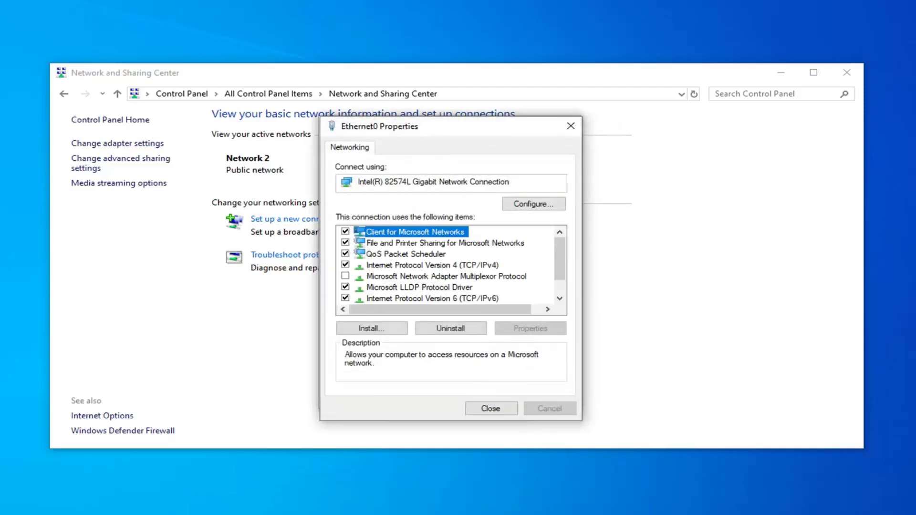
left_click(571, 126)
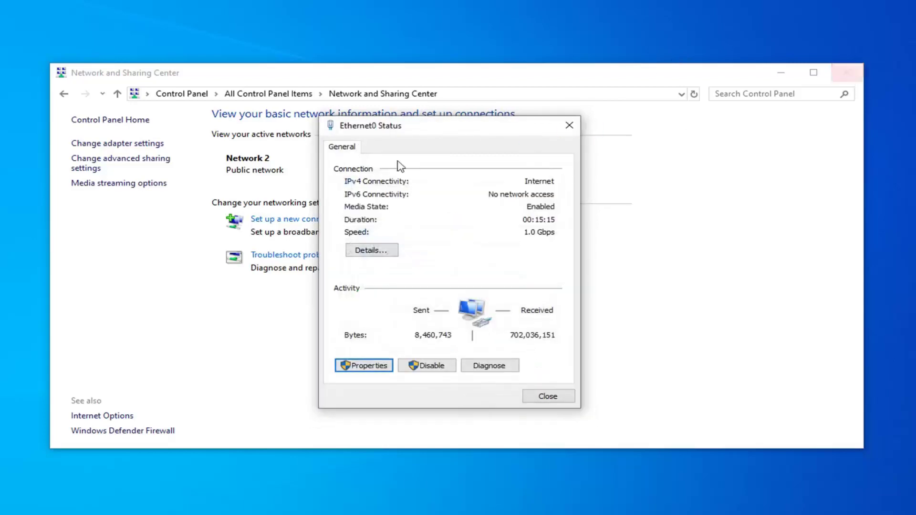
left_click(569, 125)
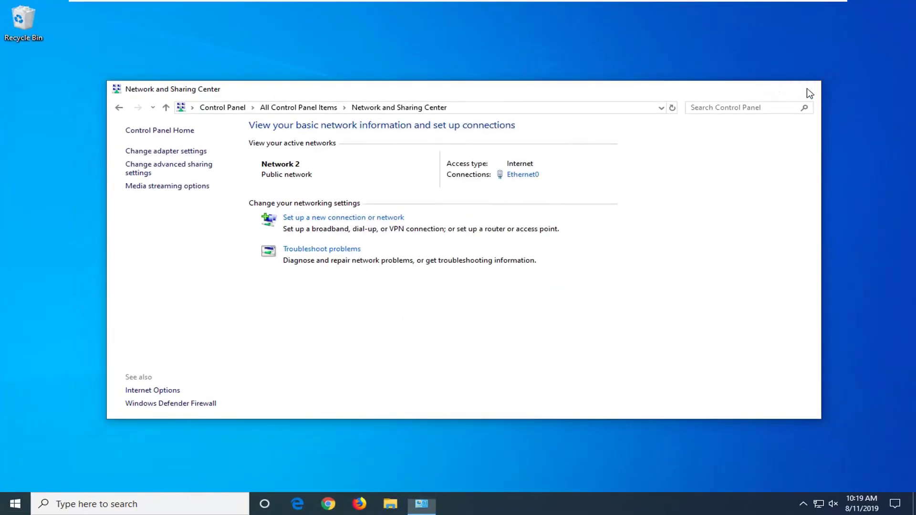
left_click(808, 89)
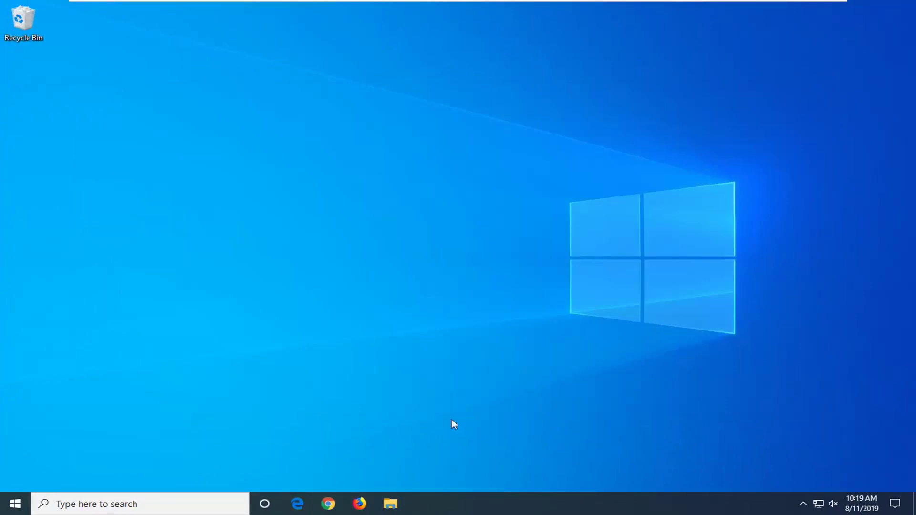
Launch Chrome from the taskbar, maximize it, and open Settings from the three-dot menu
left_click(328, 504)
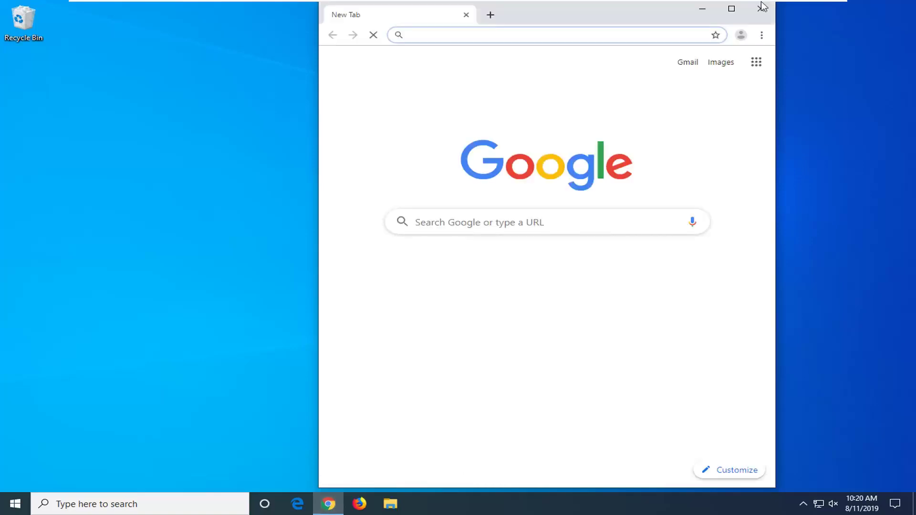
left_click(731, 9)
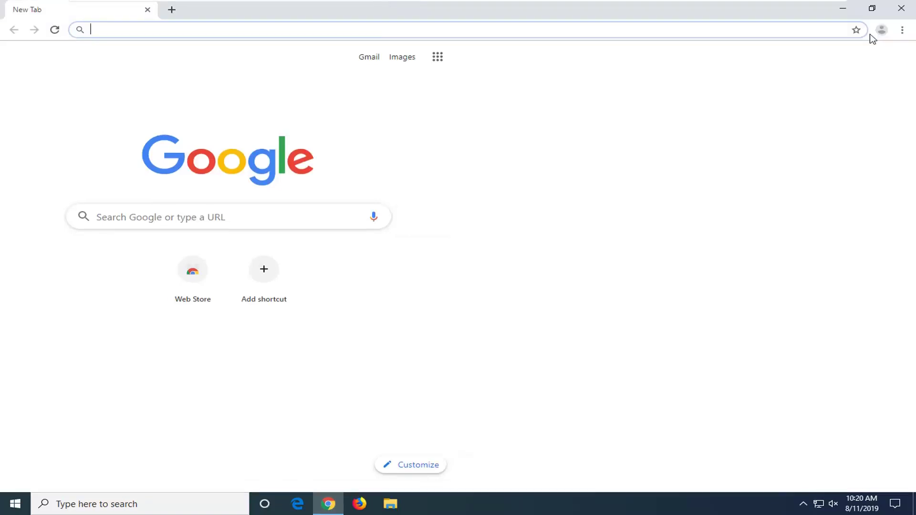
left_click(905, 31)
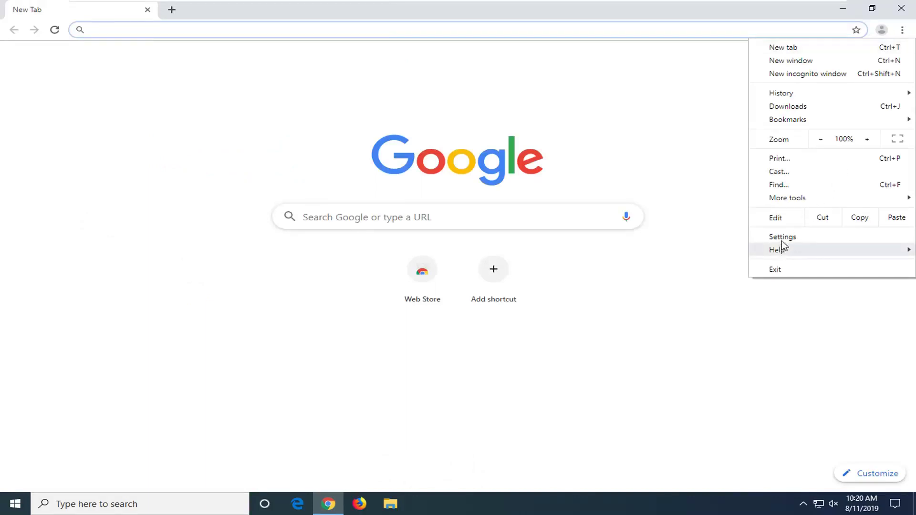
left_click(784, 238)
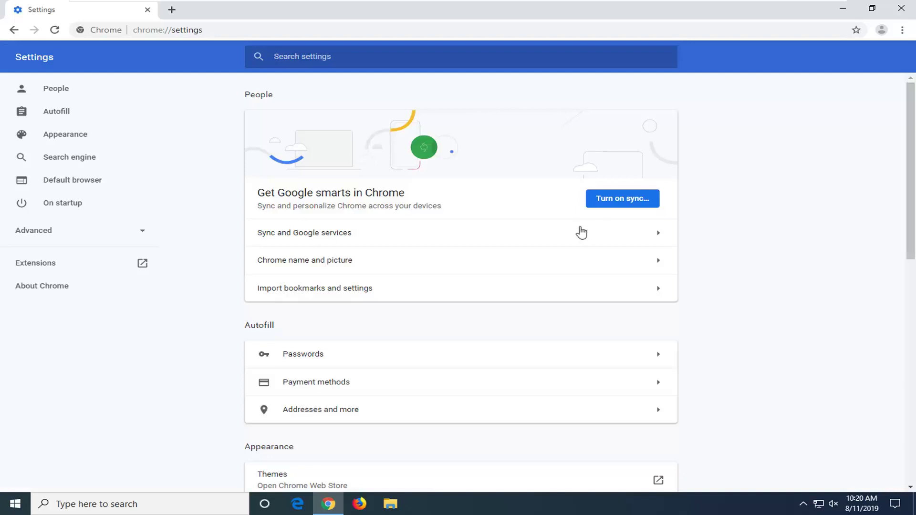
Expand Chrome's Advanced settings and scroll down to the Reset and clean up section
scroll(423, 290, "down", 1)
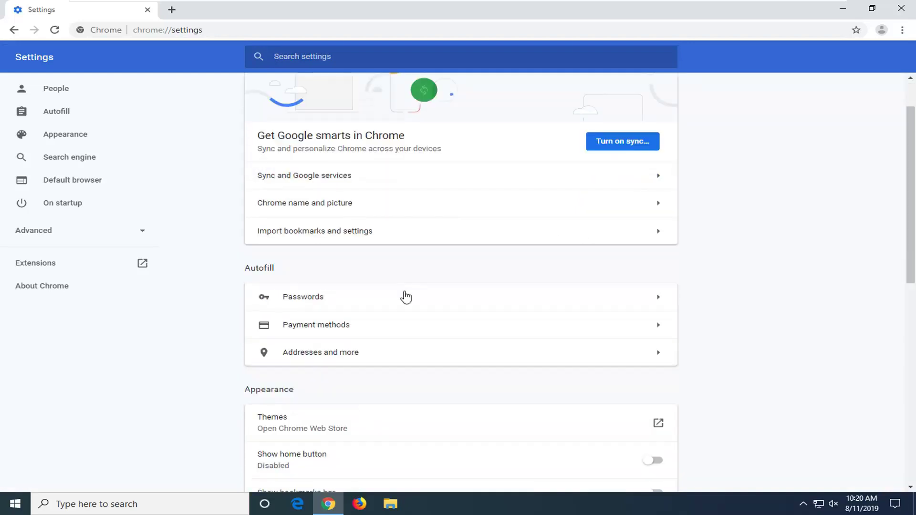
scroll(400, 315, "down", 9)
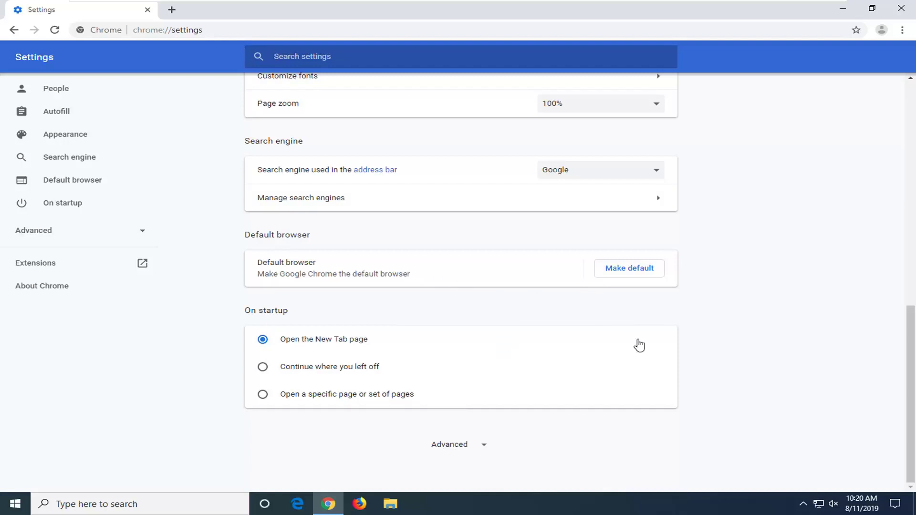
left_click(450, 444)
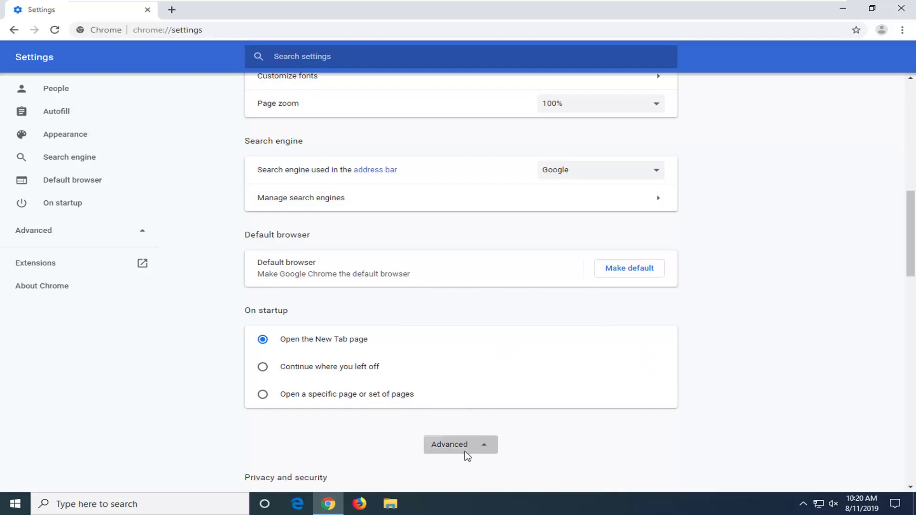
scroll(593, 392, "down", 10)
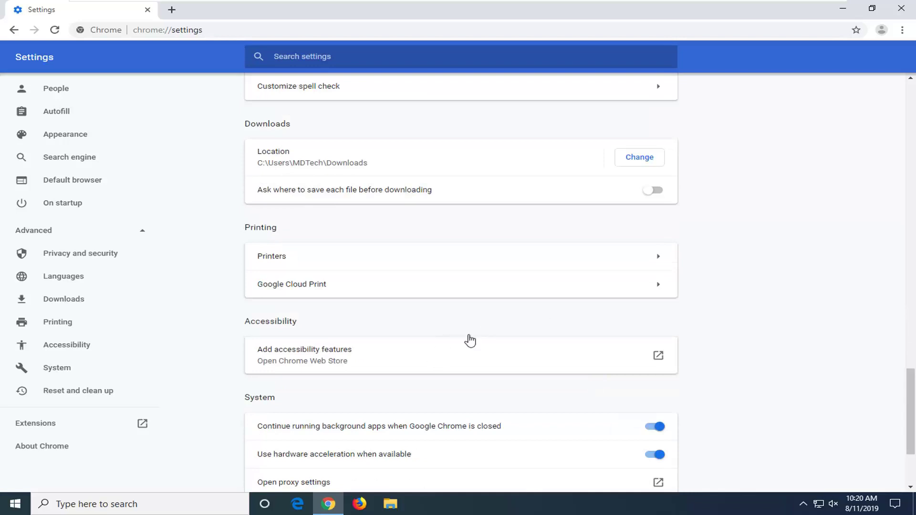
scroll(468, 340, "down", 3)
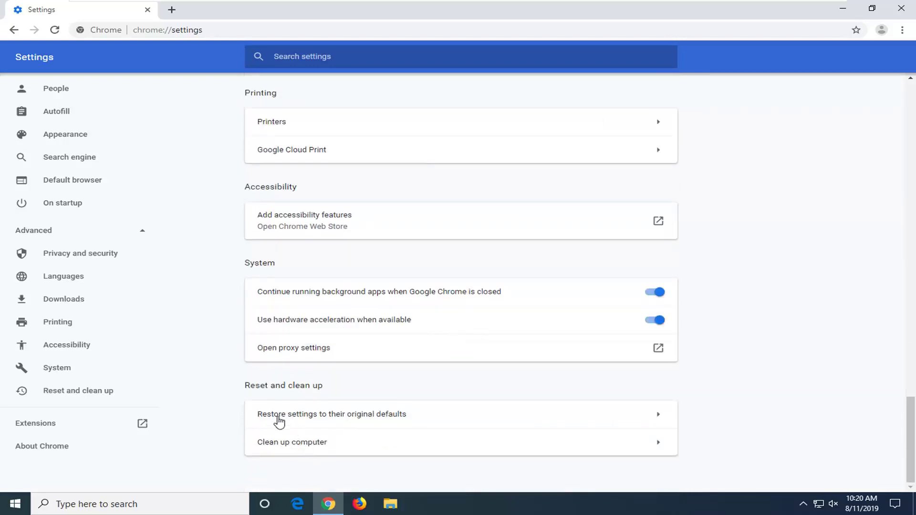
Restore Chrome settings to their original defaults and confirm with Reset settings
left_click(410, 414)
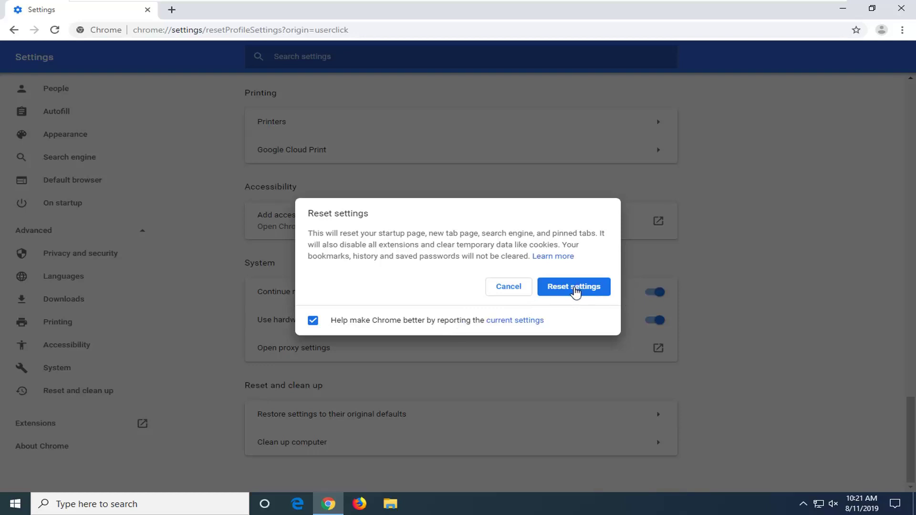
left_click(575, 291)
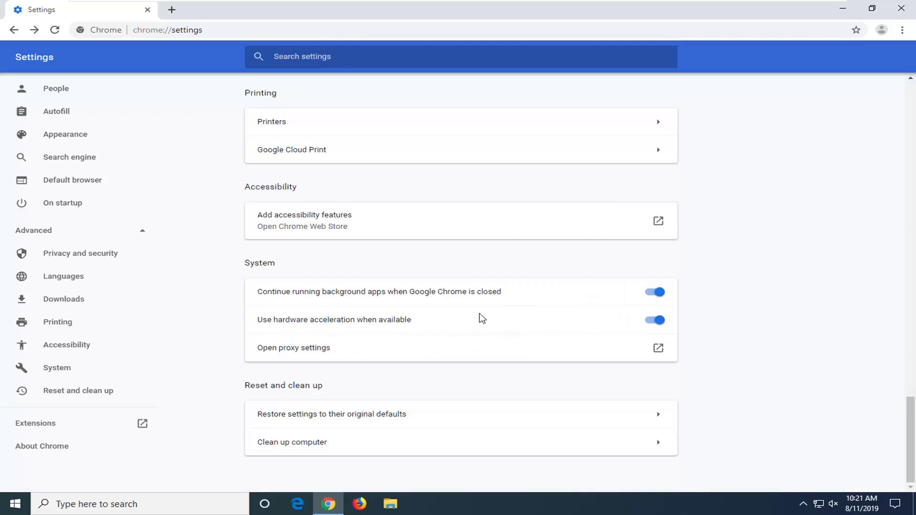
key("space")
Run 'Restore settings to their original defaults' a second time and confirm the reset again
scroll(803, 302, "up", 5)
scroll(739, 315, "down", 3)
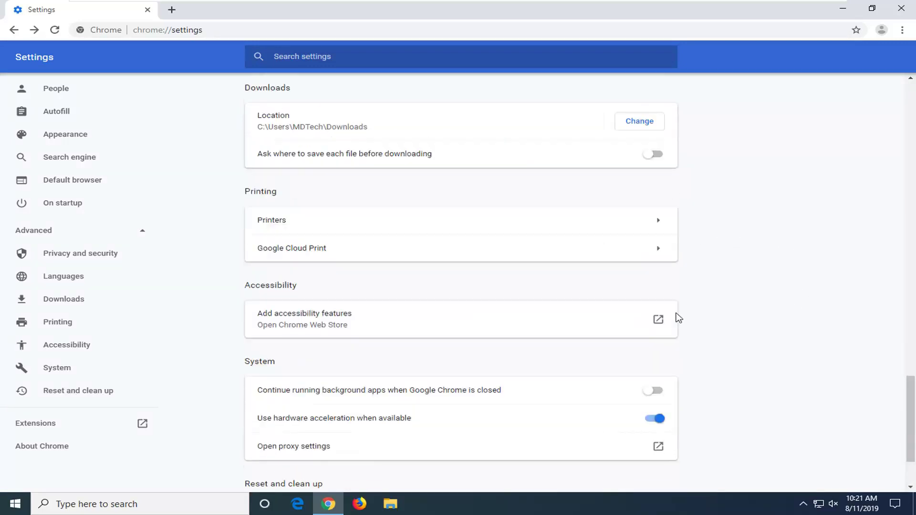
scroll(677, 318, "down", 3)
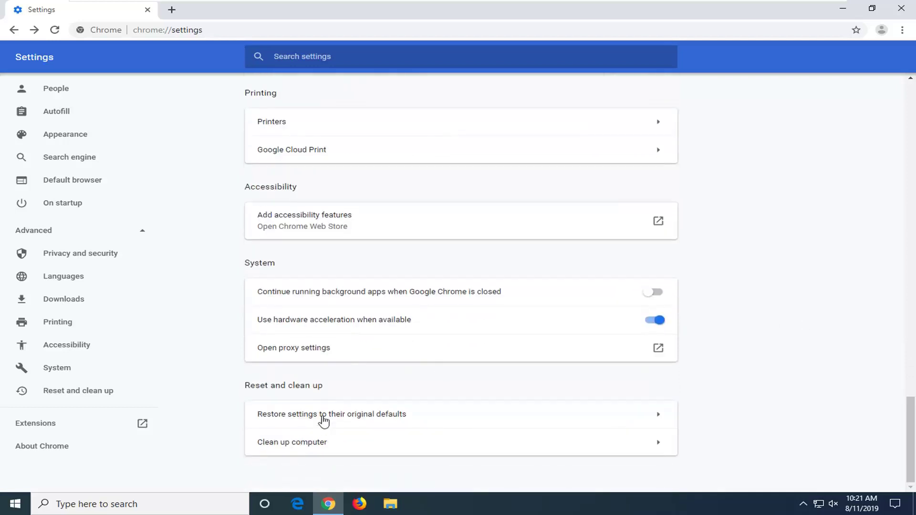
left_click(327, 418)
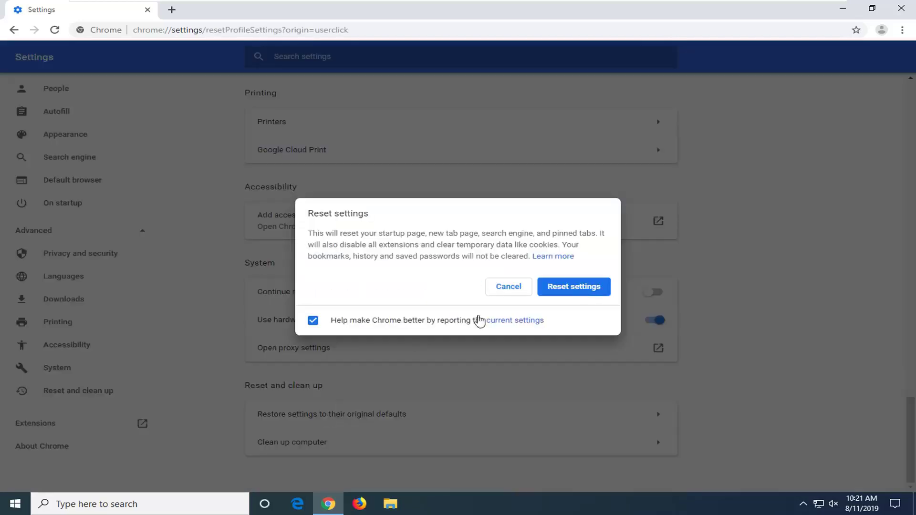
left_click(563, 289)
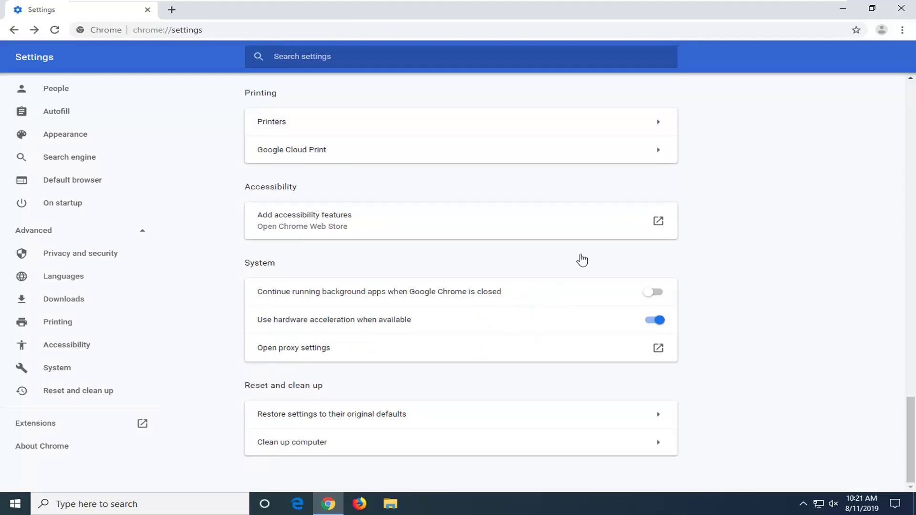
Close the Google Chrome window with its top-right X
left_click(901, 8)
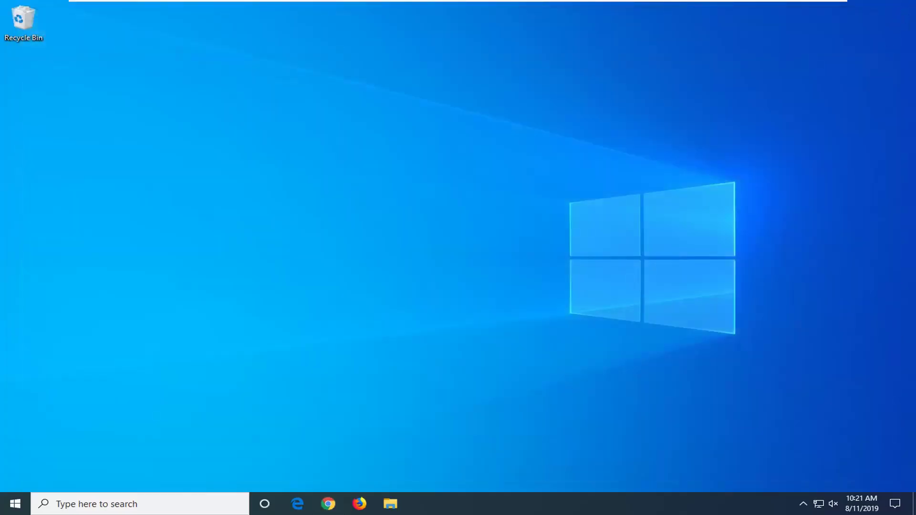